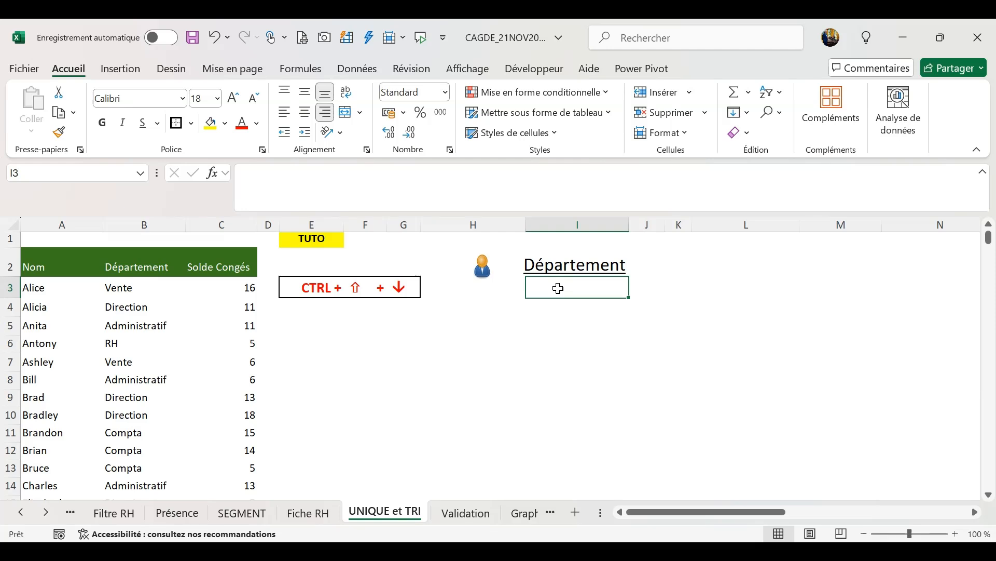
Enter the formula =UNIQUE(B3:B49) in cell I3 to list each department once
type("=u")
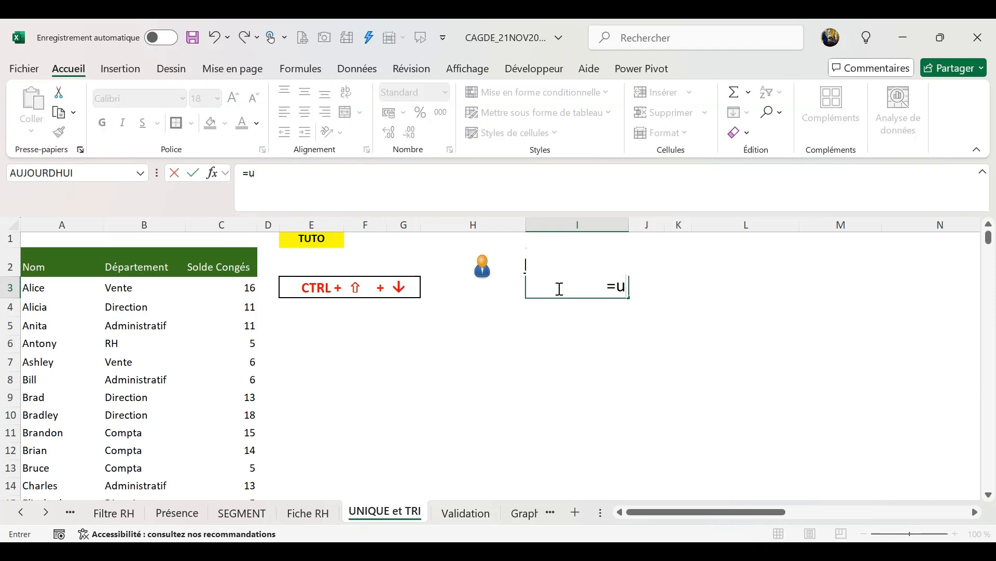
type("nique")
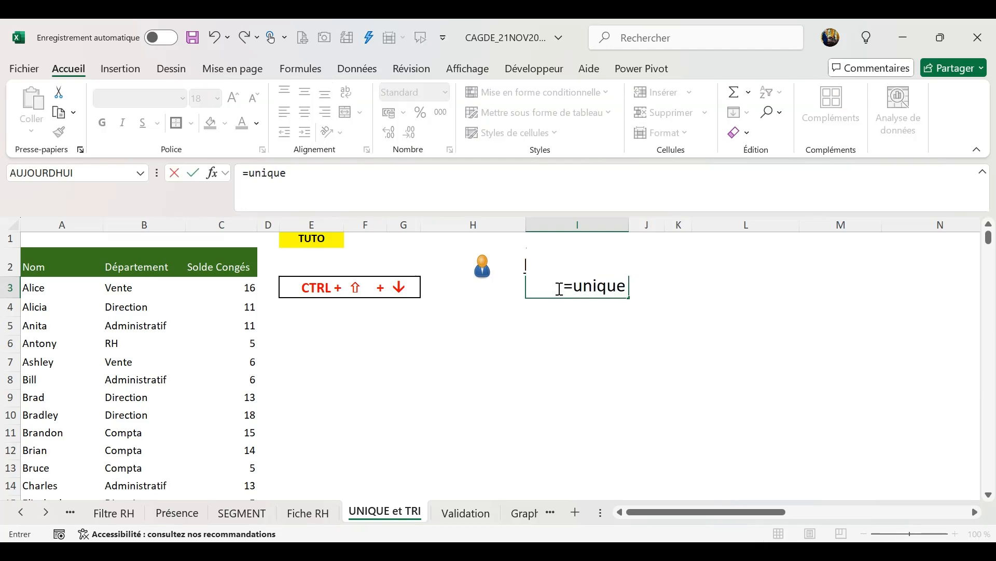
type("(")
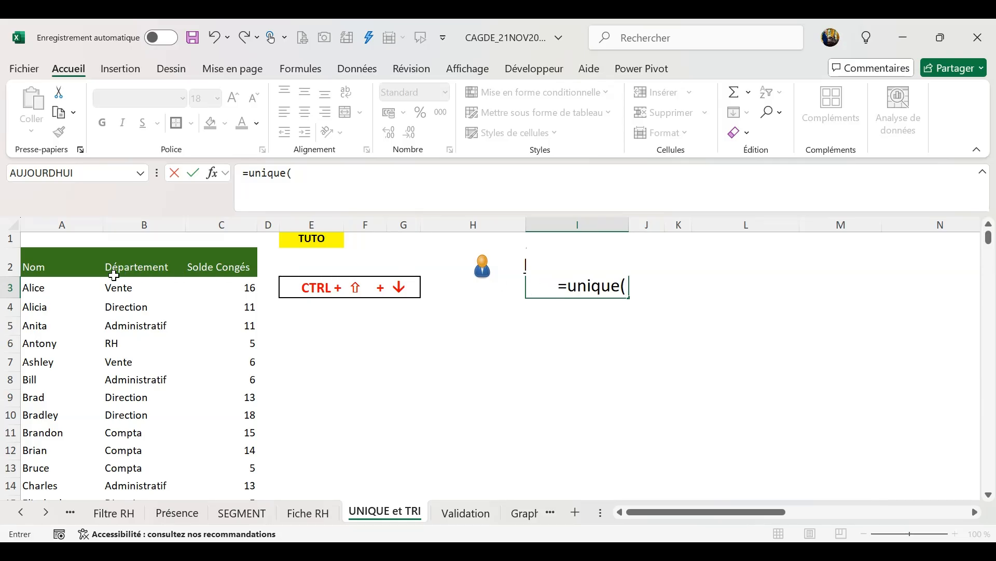
left_click(131, 287)
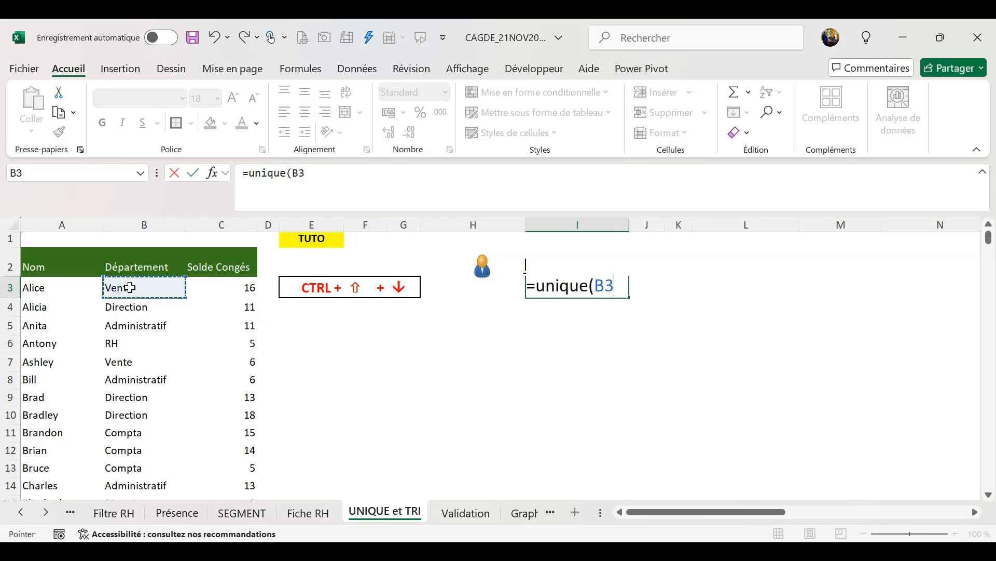
key("ctrl+shift+Down")
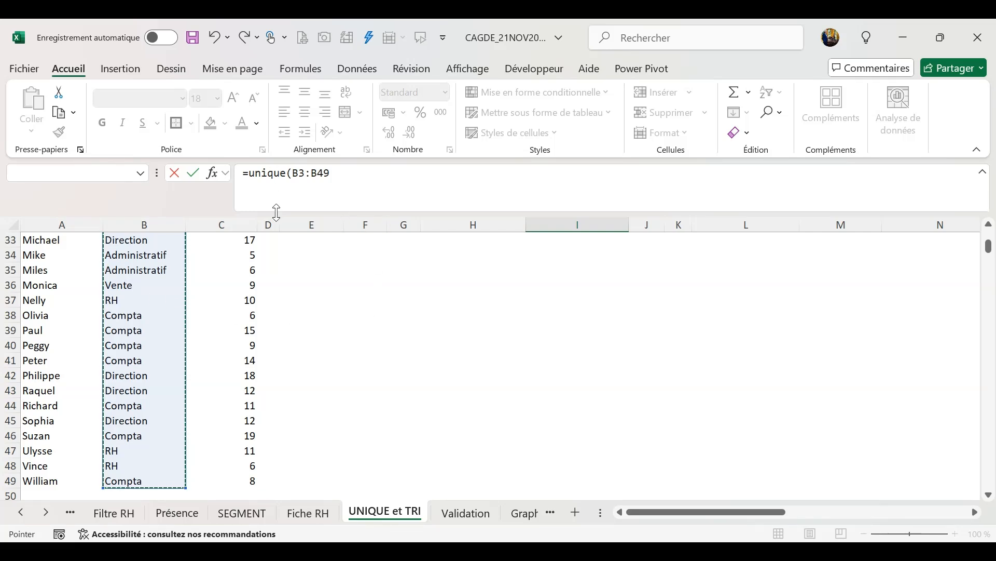
left_click(194, 173)
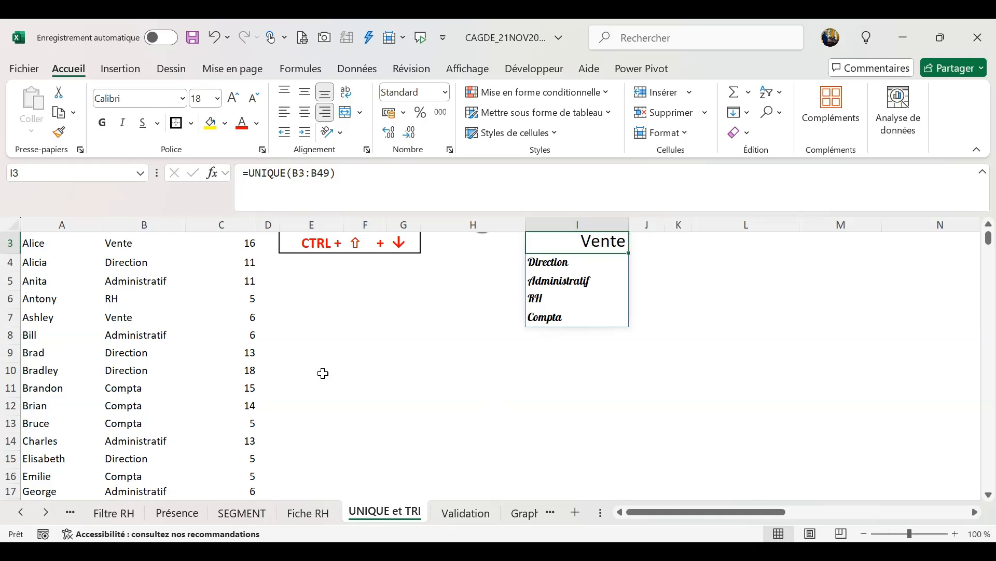
Format the department list in I3:I7 as Calibri, size 14, centered horizontally
scroll(556, 304, "up", 1)
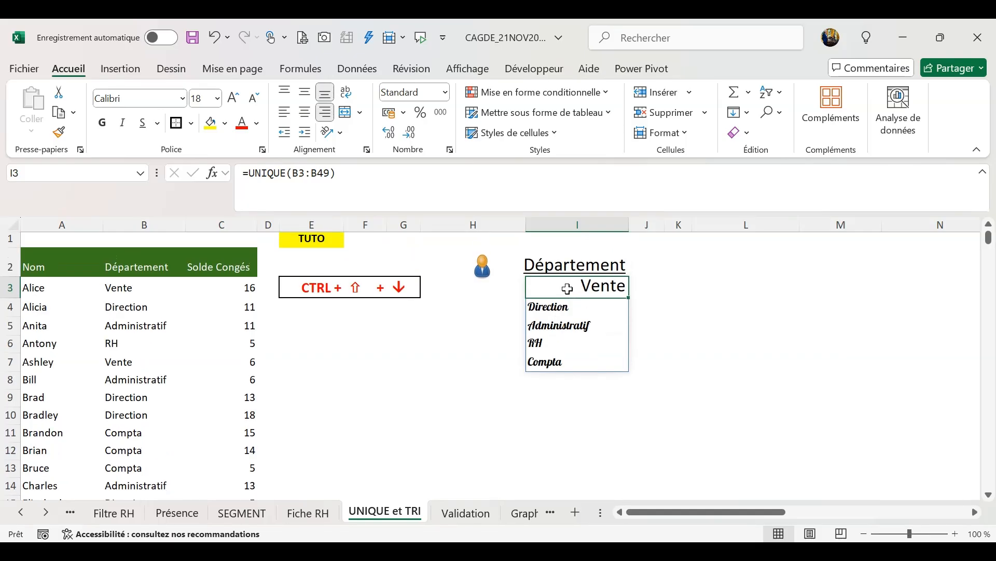
left_click_drag(567, 285, 569, 364)
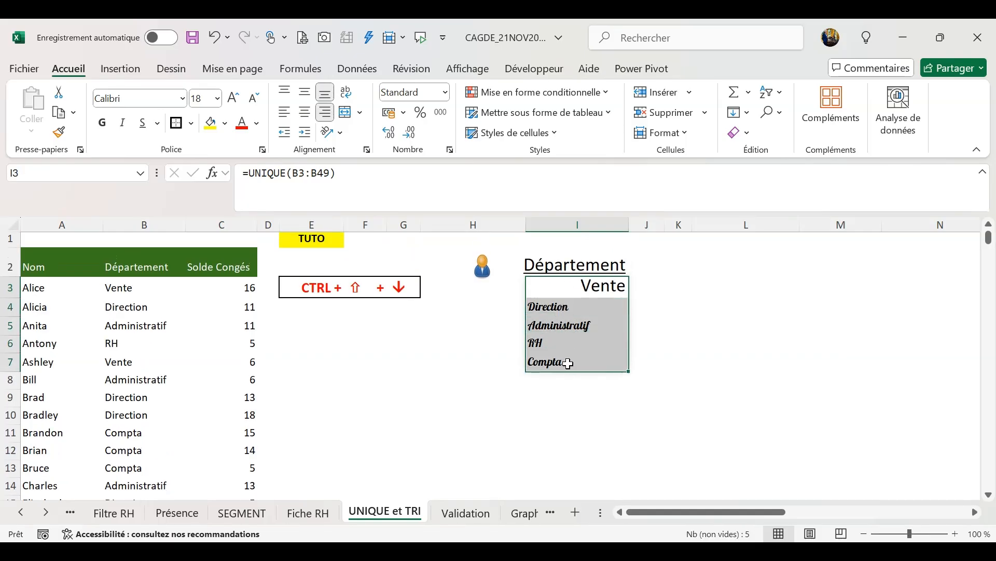
left_click(186, 104)
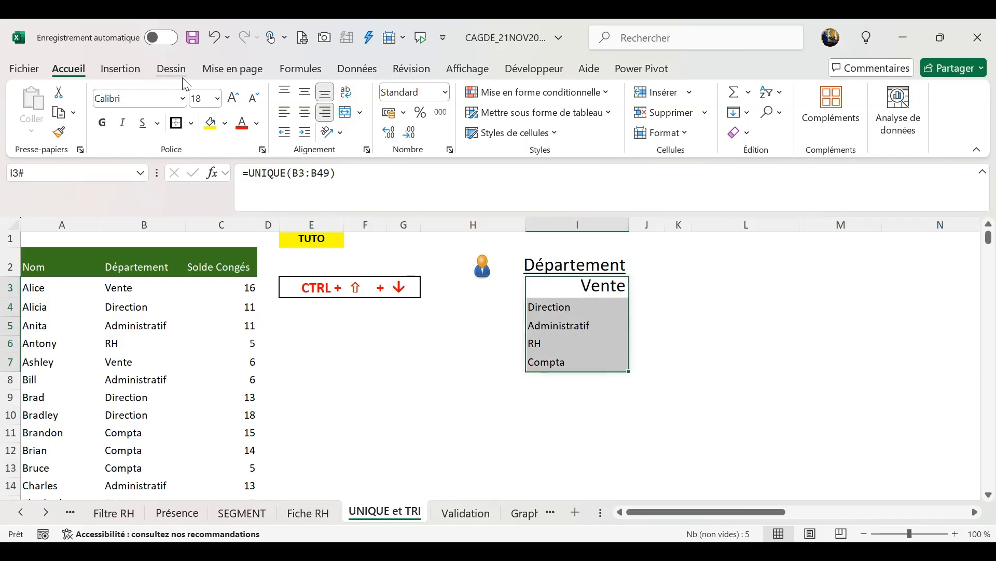
left_click(220, 98)
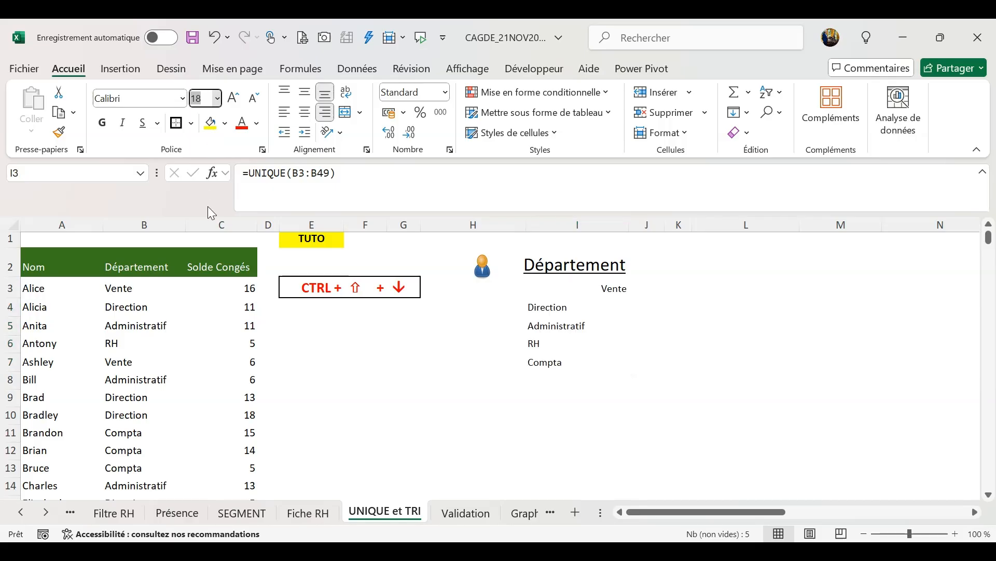
left_click(213, 224)
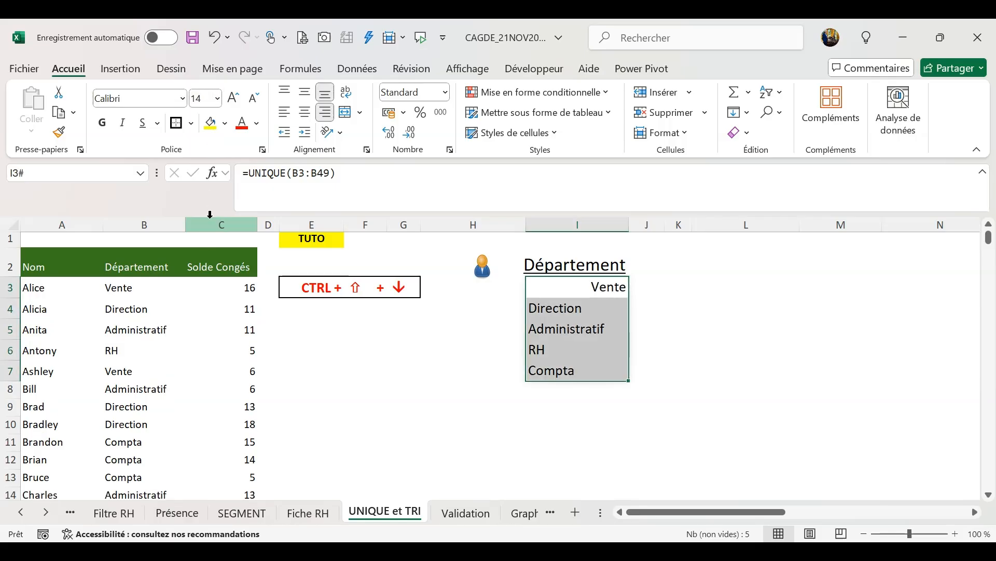
left_click(305, 112)
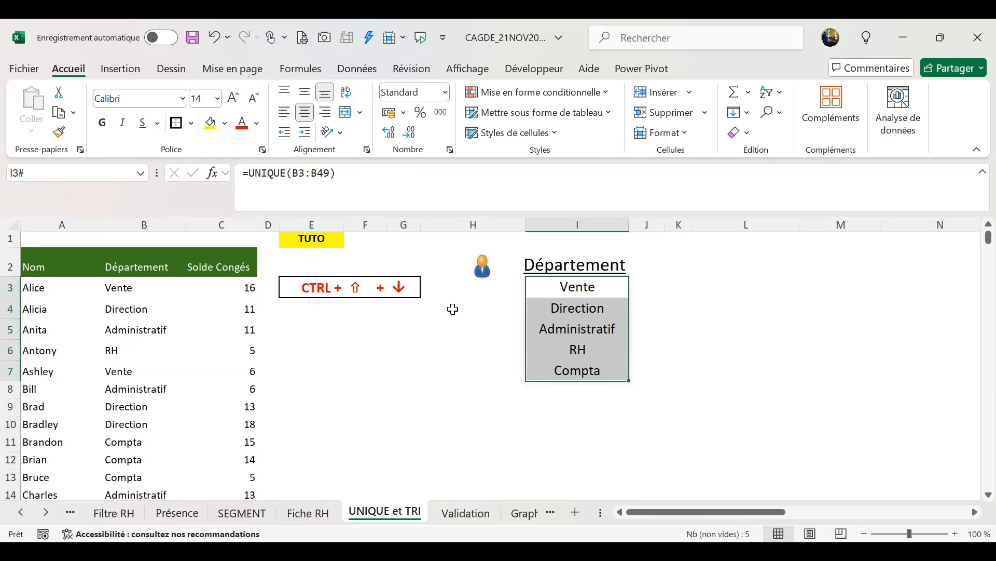
left_click(485, 387)
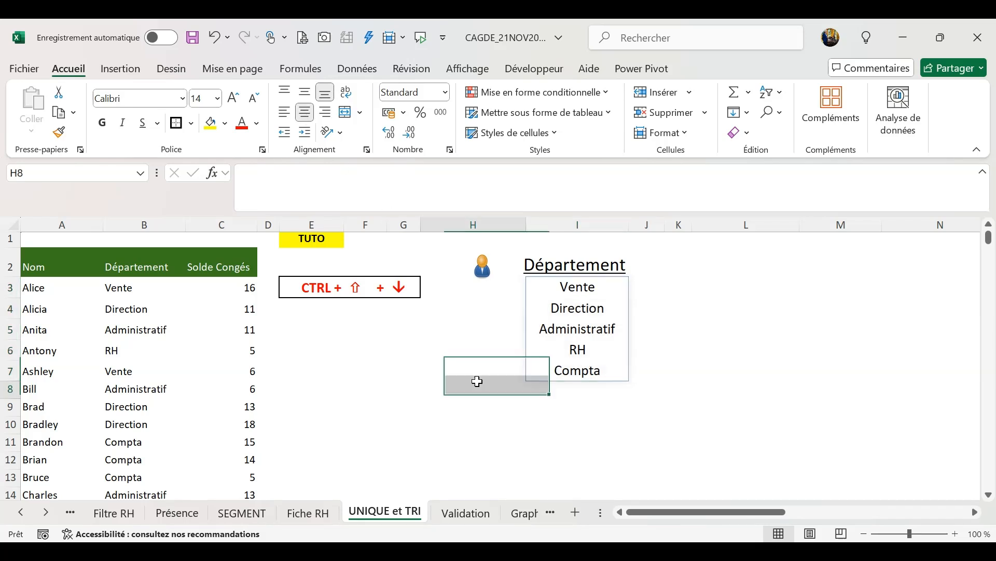
Wrap the formula in I3 with the sort function so it reads =TRIER(UNIQUE(B3:B49))
left_click(582, 289)
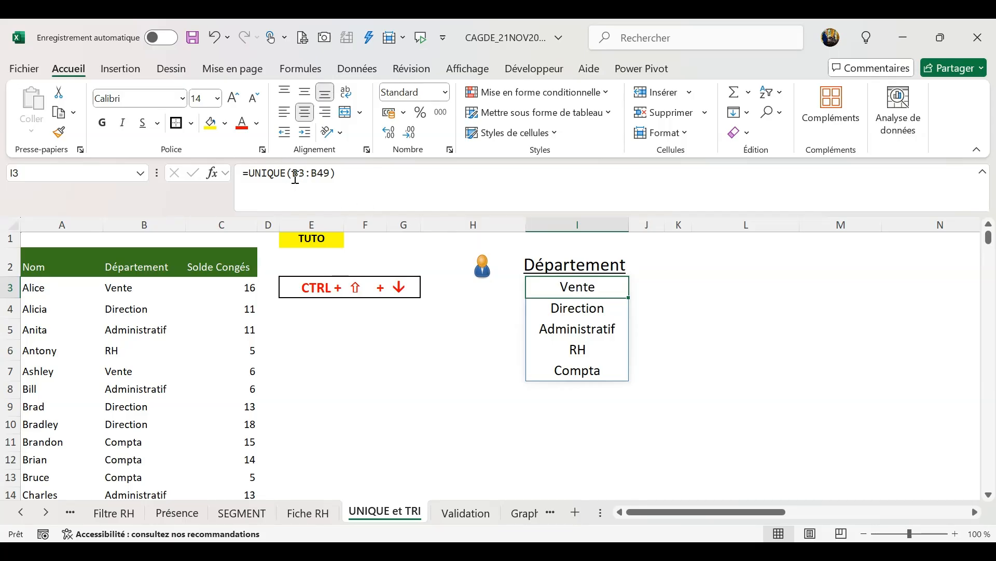
left_click(595, 311)
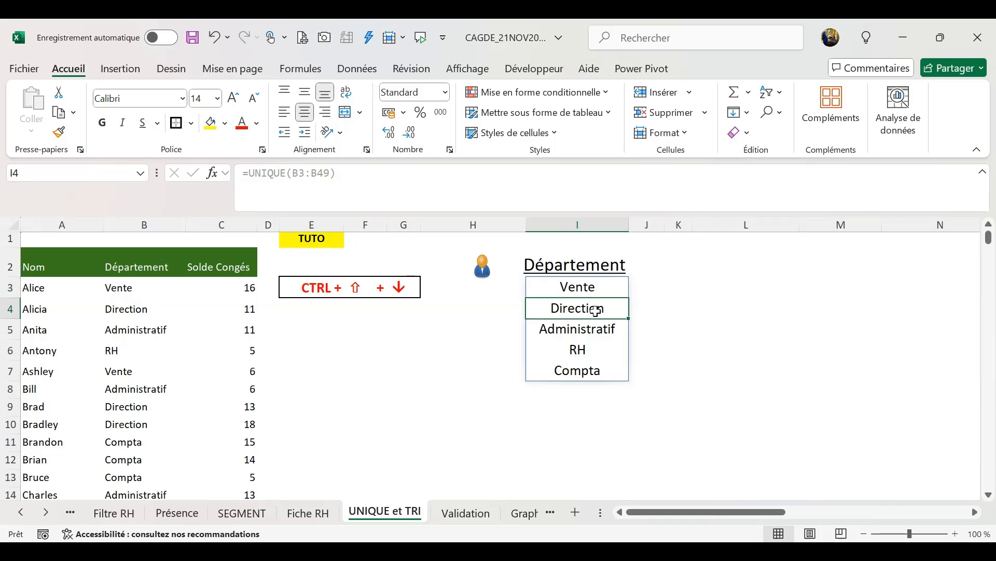
left_click(571, 289)
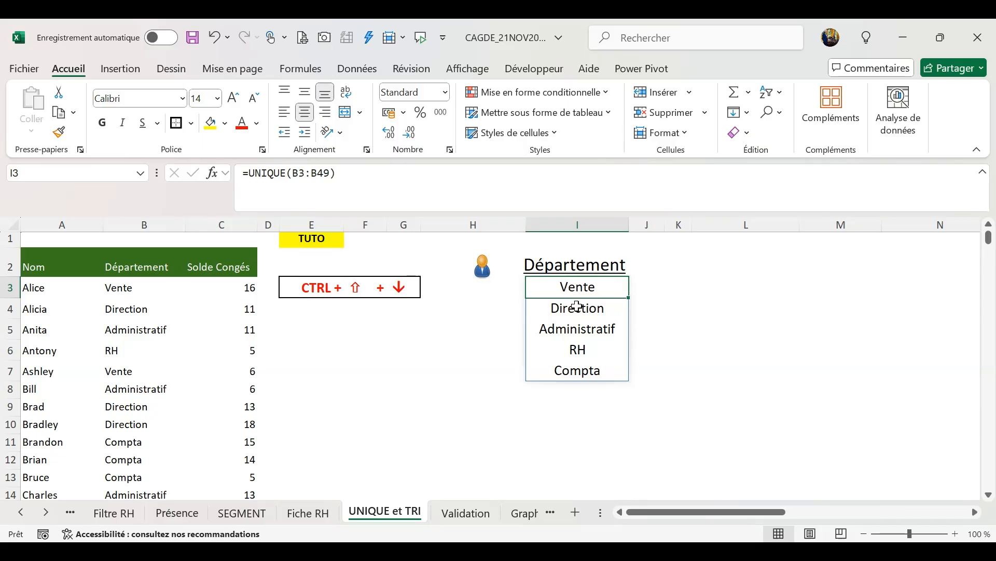
left_click(249, 173)
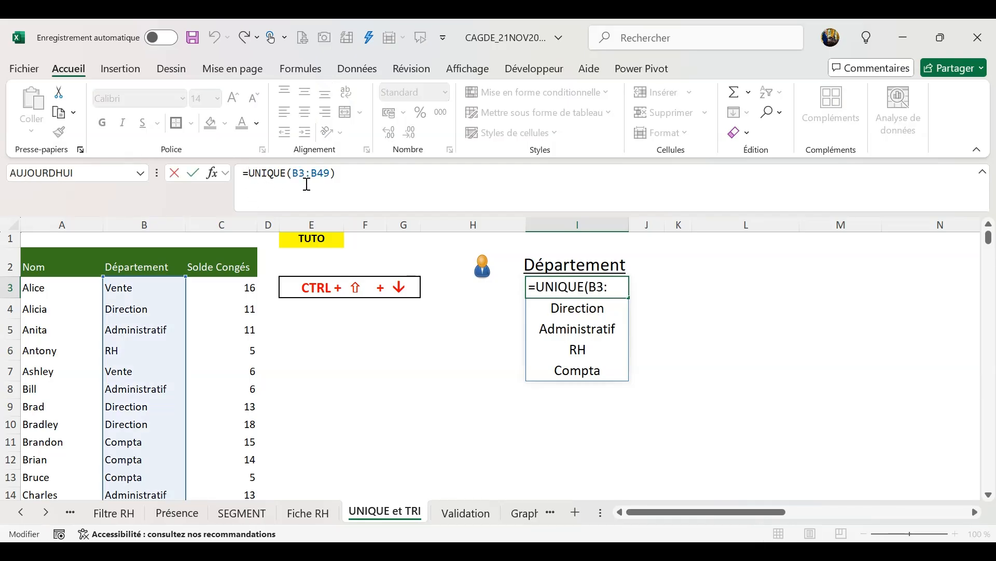
type("TR")
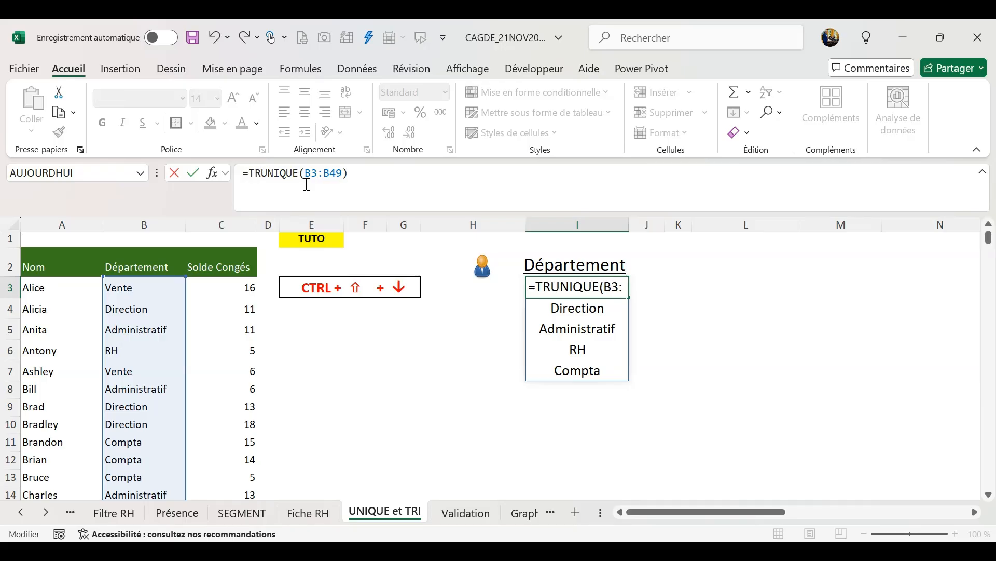
type("IER")
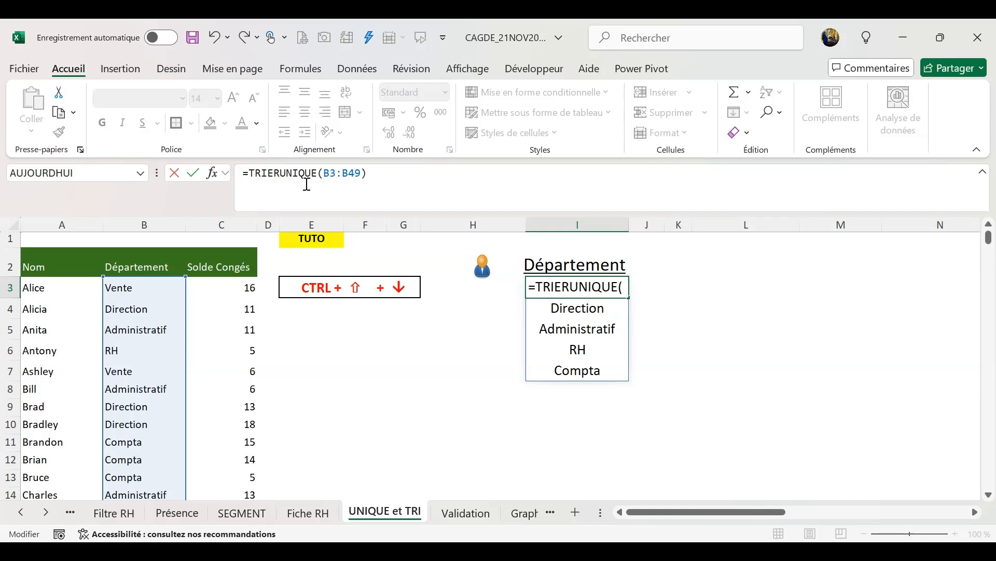
type("(")
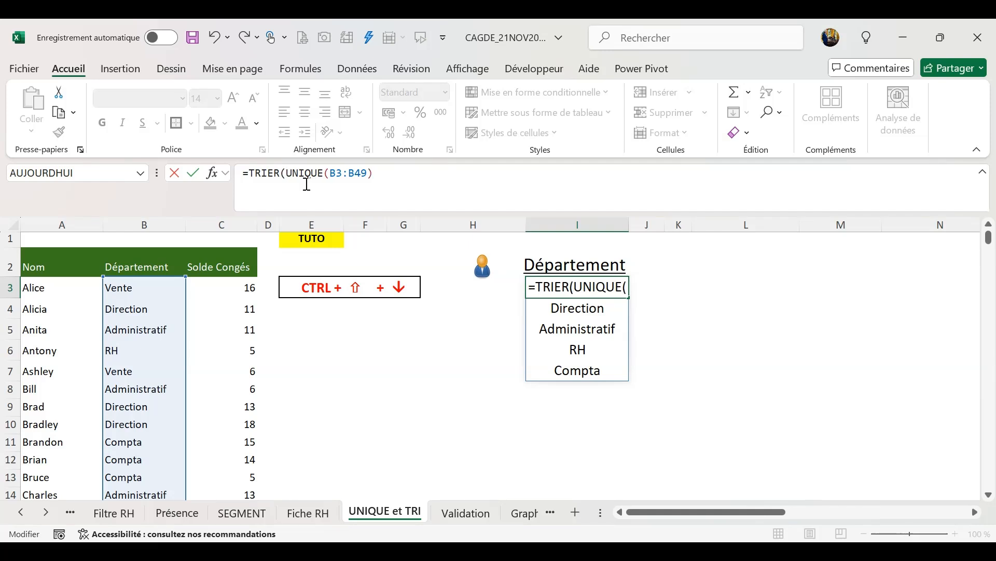
left_click(388, 173)
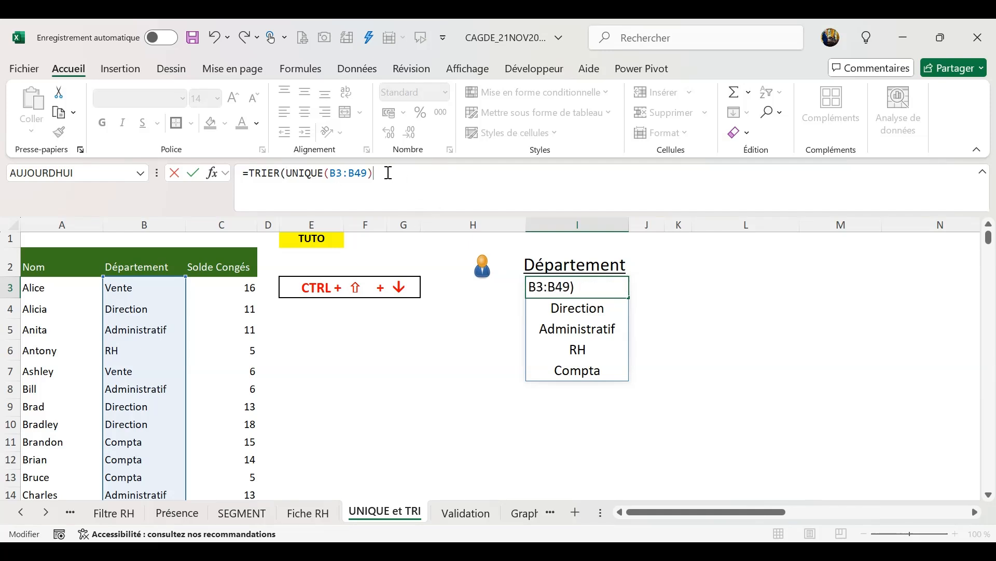
type(")")
left_click(192, 175)
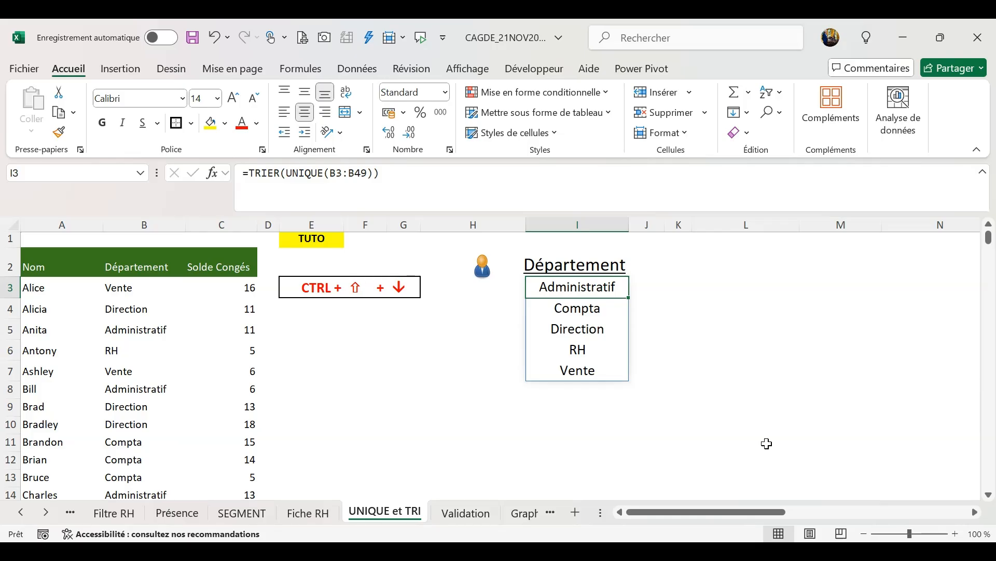
Enter =NBVAL(I3:I13) in cell K2 to count the listed departments
left_click(687, 266)
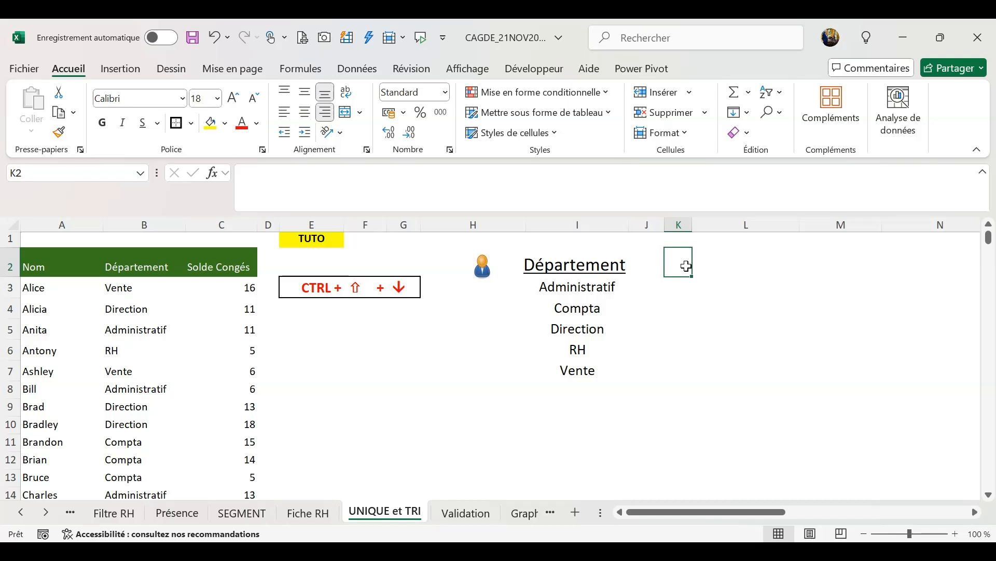
type("=n")
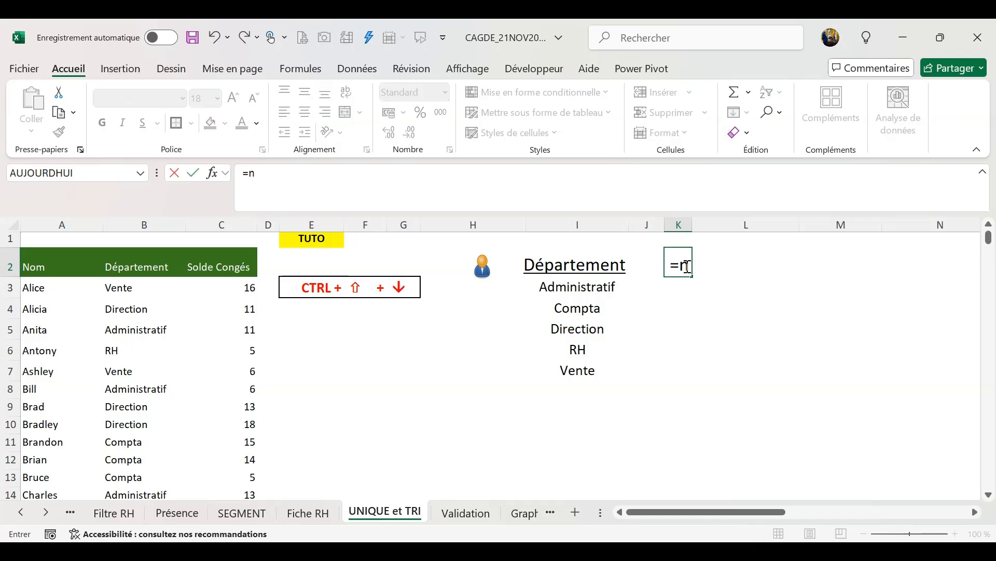
type("bval(")
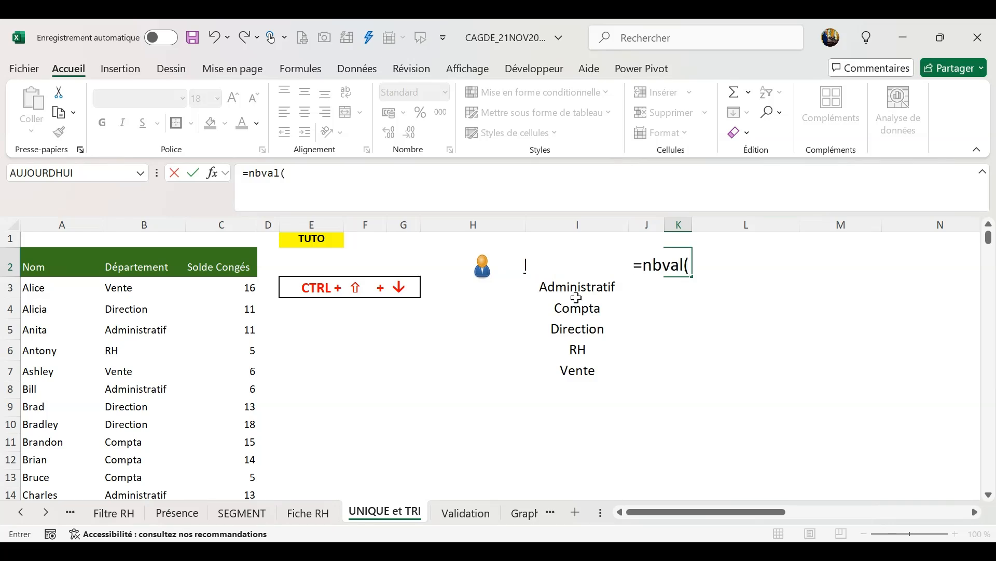
left_click_drag(573, 282, 597, 473)
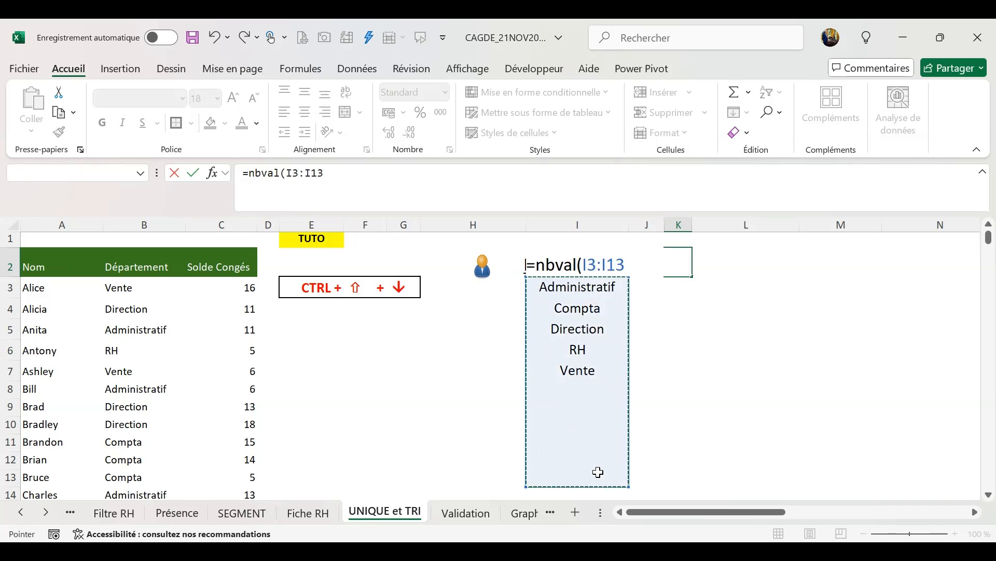
left_click(193, 173)
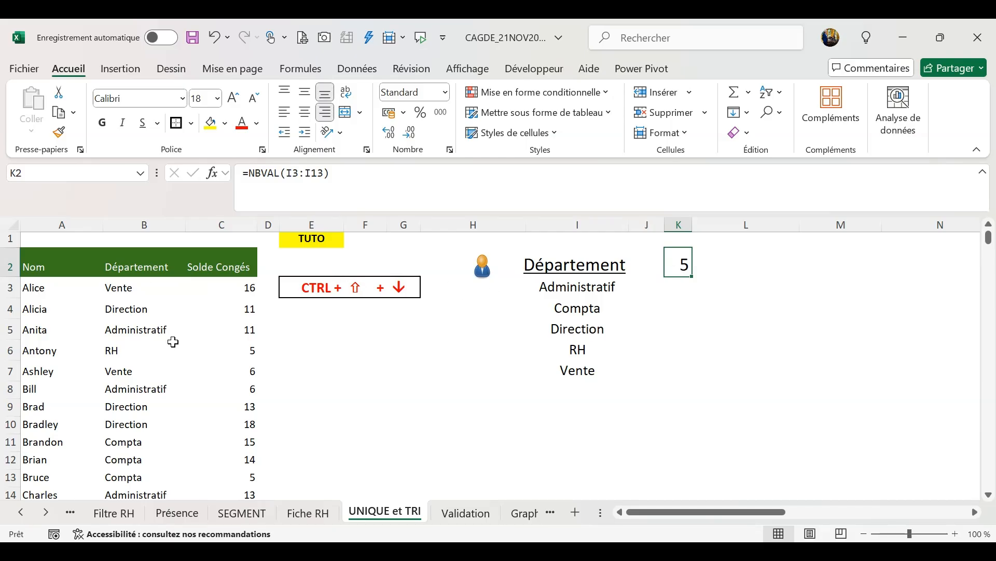
Replace the department in cell B7 with "Atlier N°1"
left_click(119, 372)
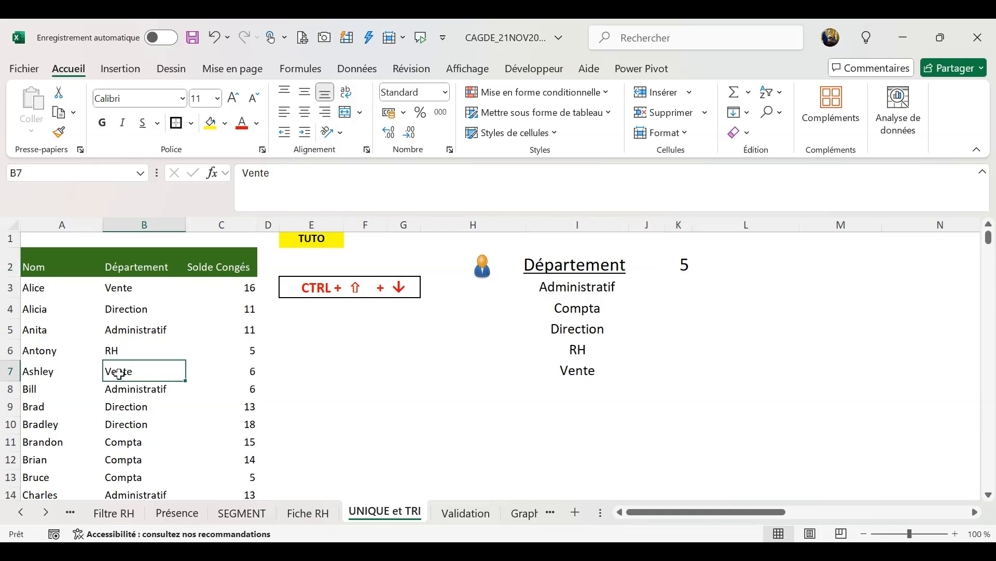
type("A")
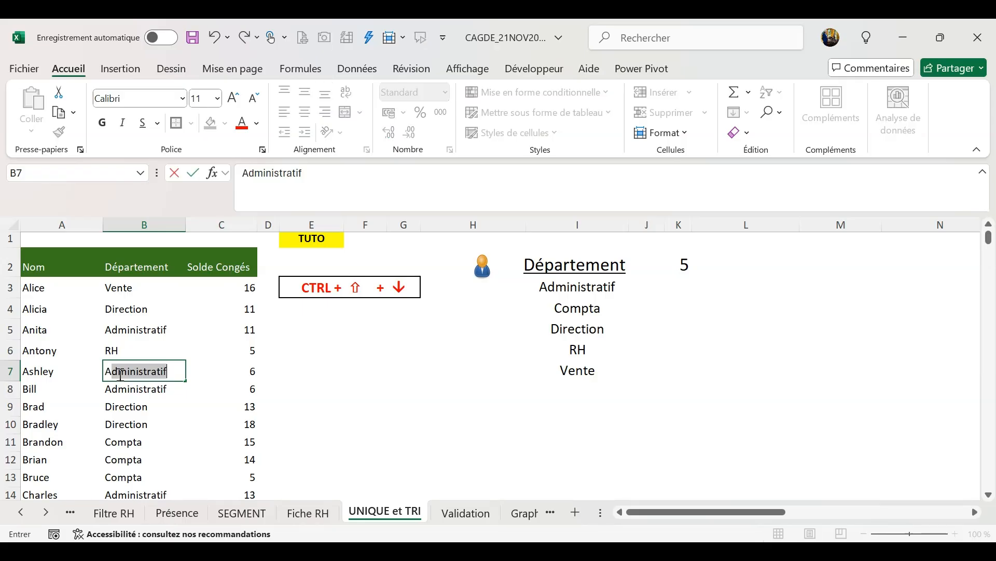
type("tlier N°1")
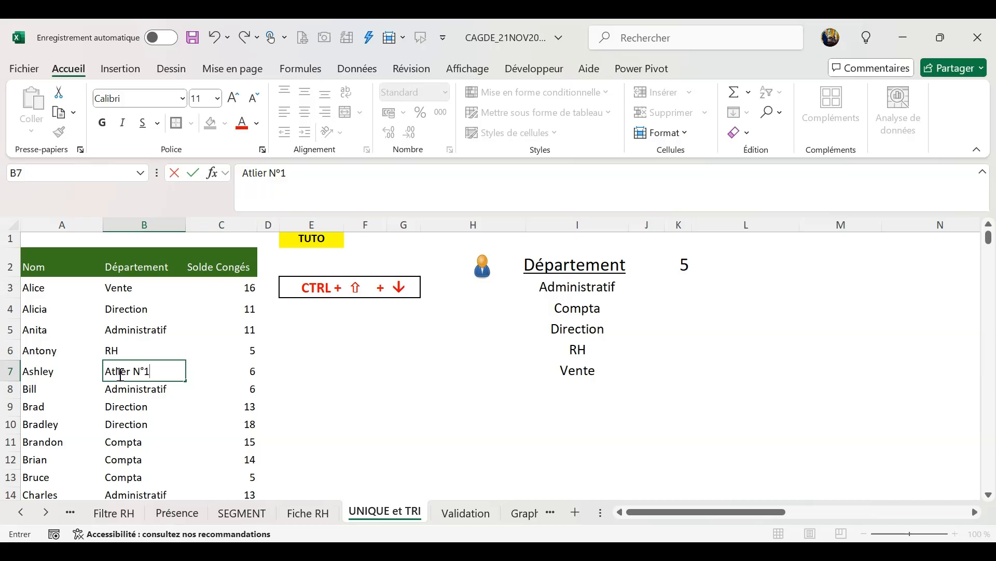
key("Return")
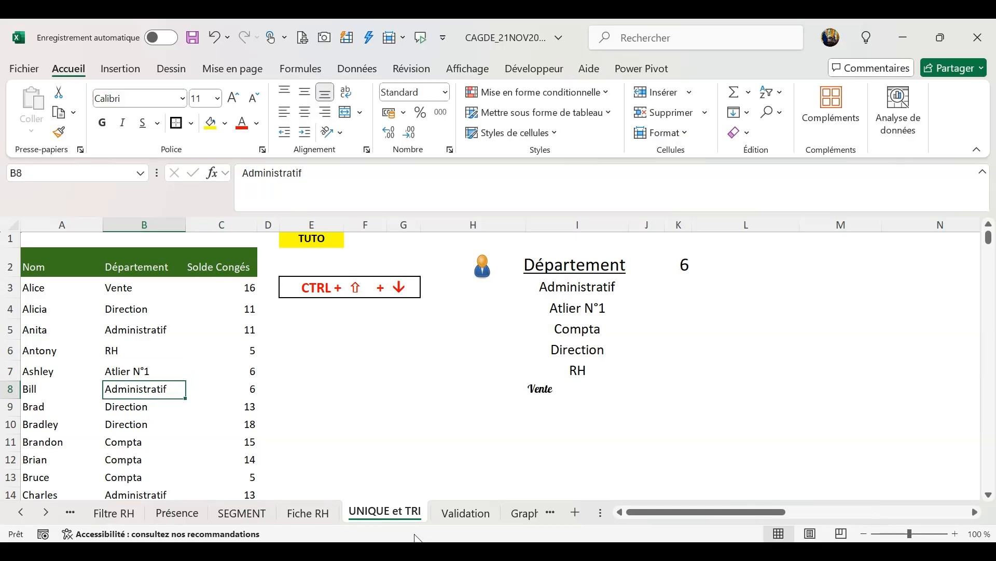
Copy the formatting of cell I7 onto cell I8 in the department list
left_click(559, 374)
left_click(59, 131)
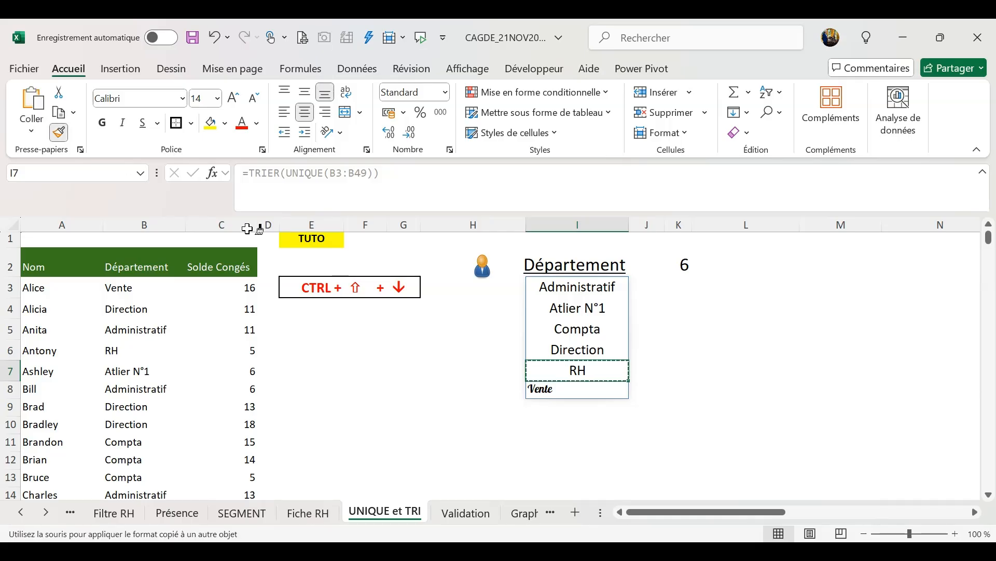
left_click(543, 387)
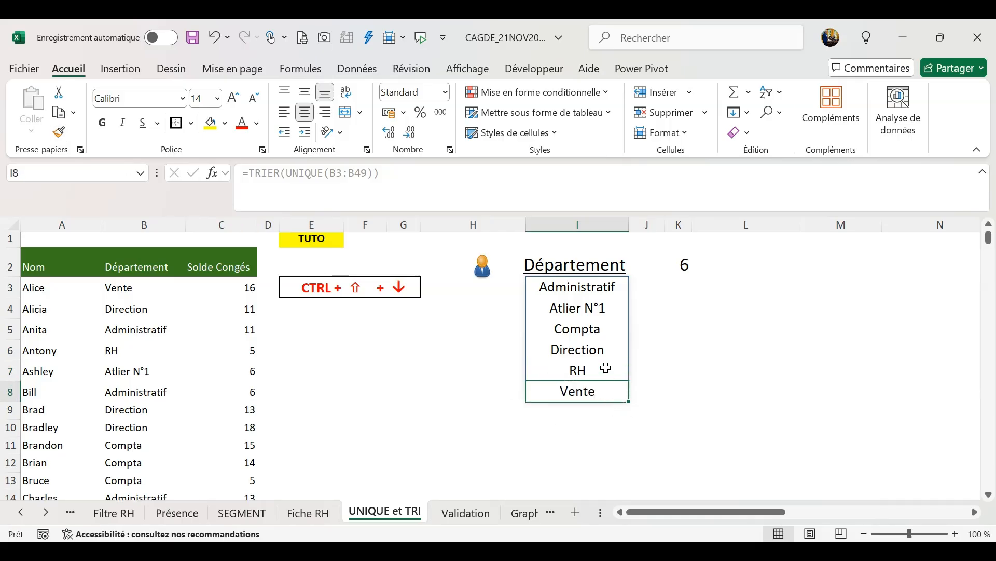
Correct the spelling of the department in cell B7 to "Atelier N°1" and select the list formula in I3
left_click(580, 309)
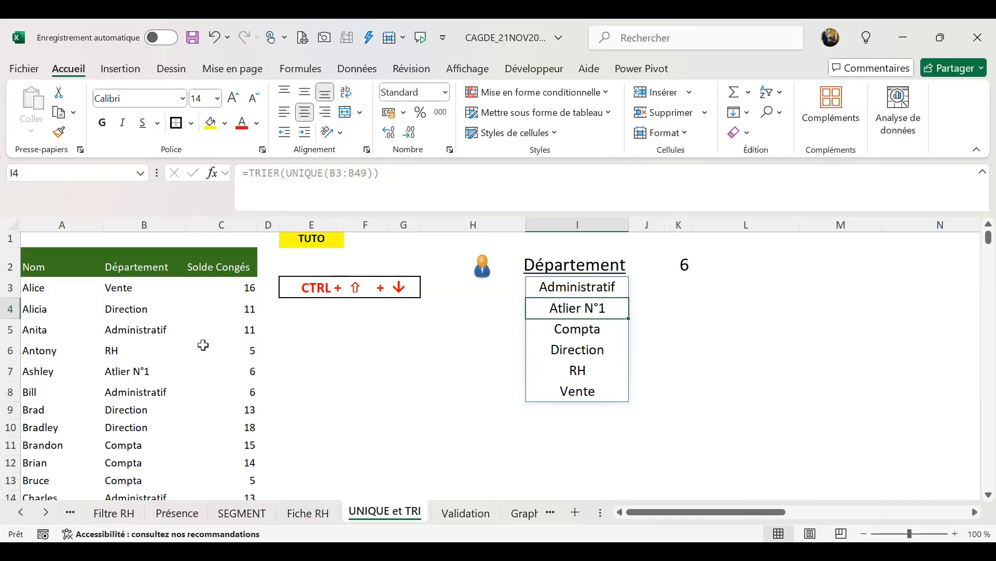
left_click(107, 372)
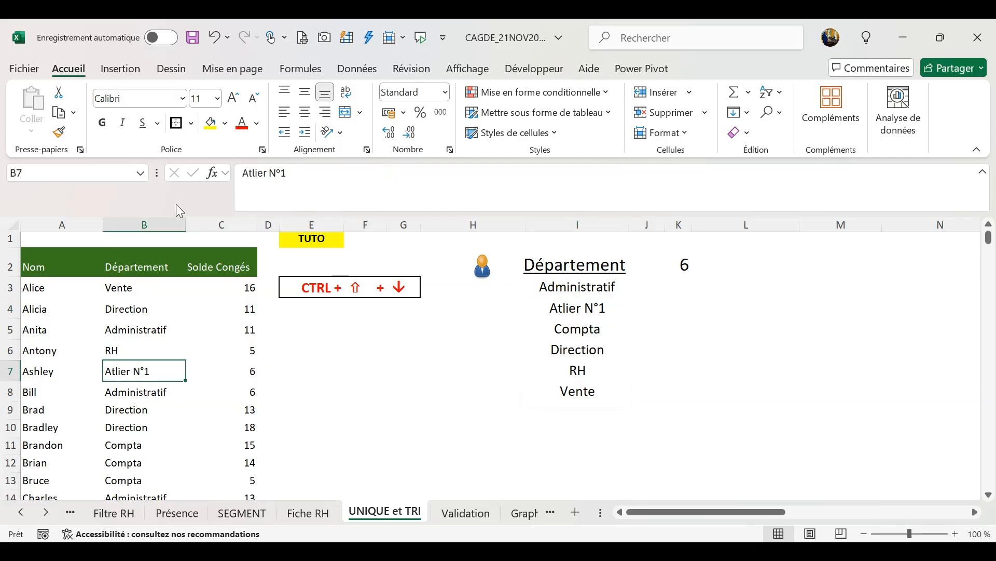
left_click(253, 181)
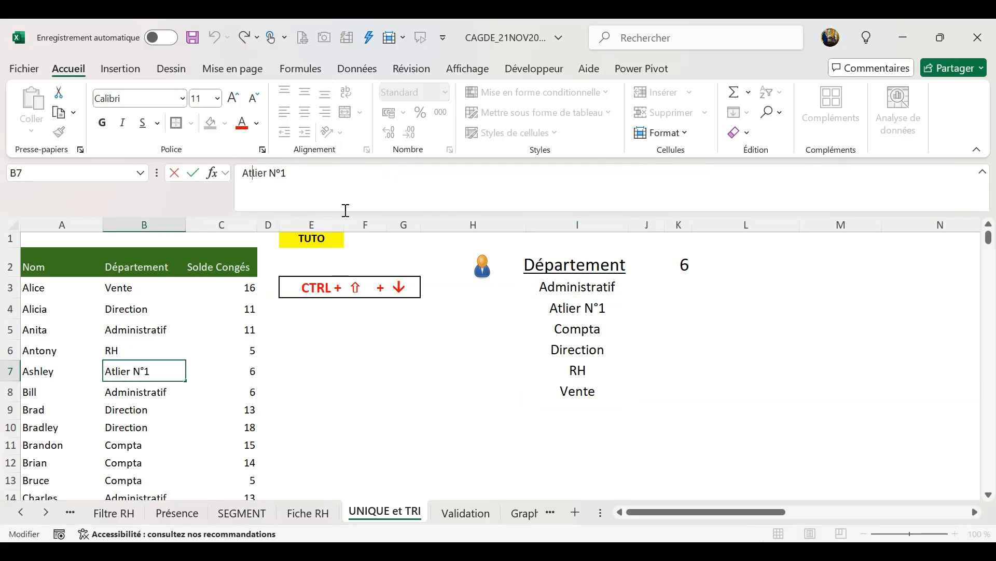
type("e")
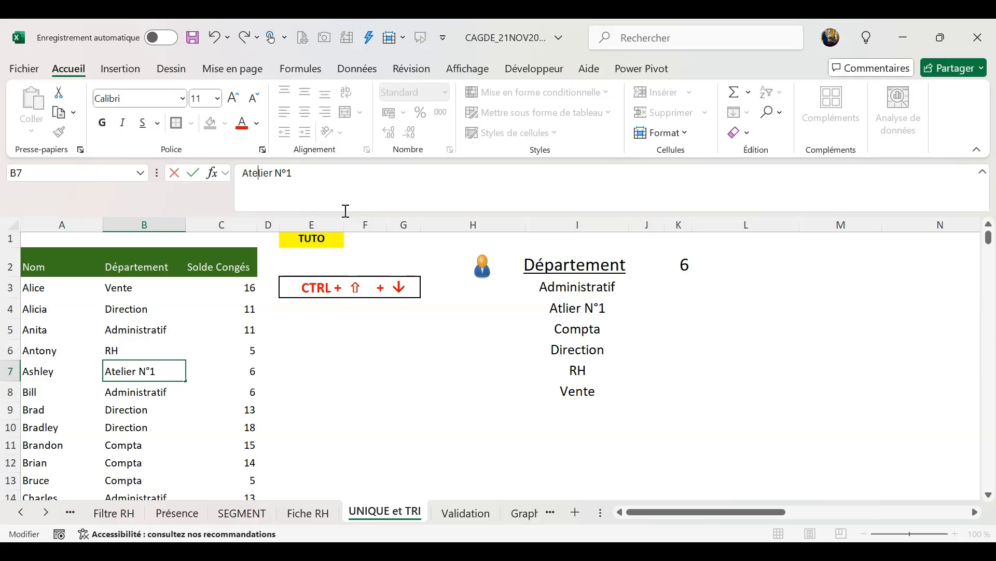
key("Return")
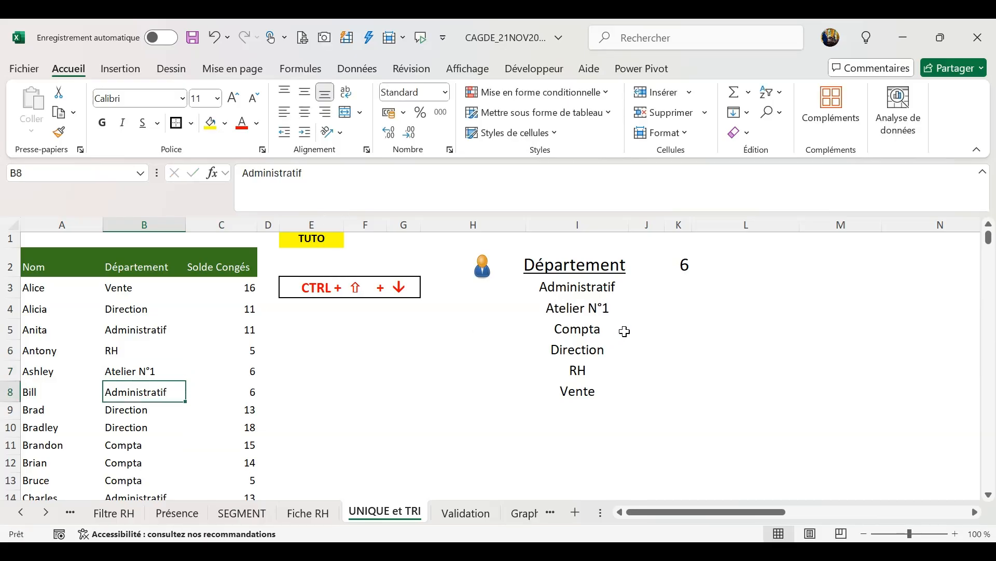
left_click(592, 285)
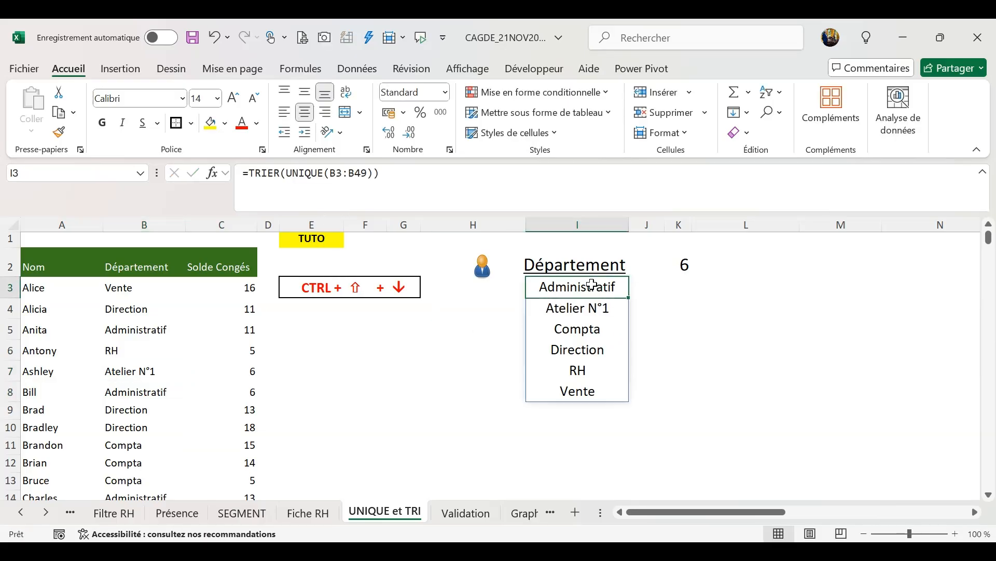